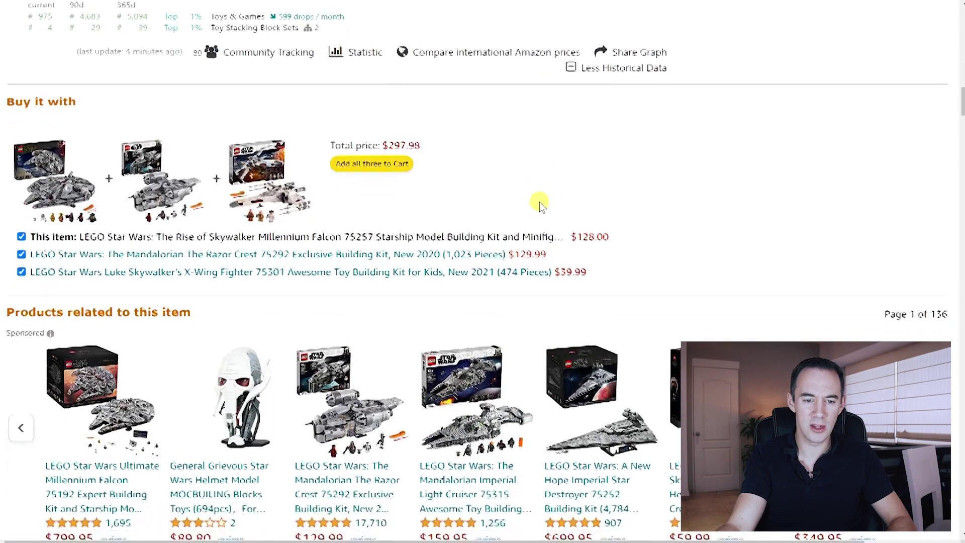
# Find the product information of the LEGO Millennium Falcon listing and select its Toys & Games Best Sellers Rank number
pyautogui.scroll(-15, 539, 203)
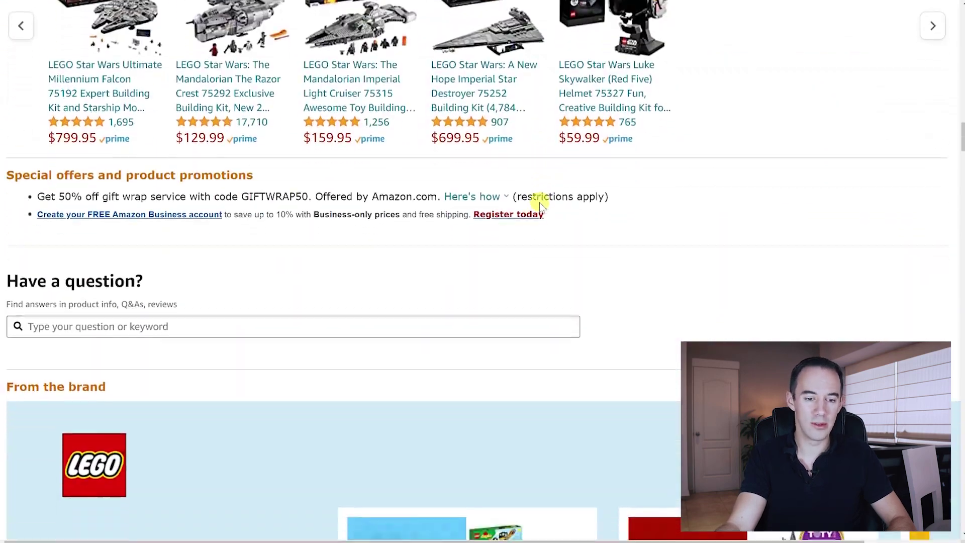
pyautogui.scroll(-15, 539, 202)
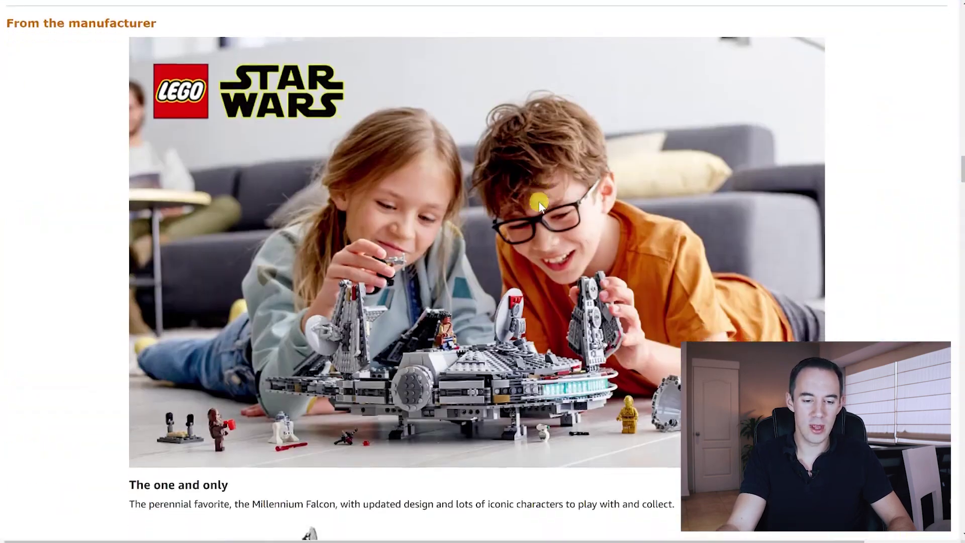
pyautogui.scroll(-15, 539, 203)
pyautogui.scroll(5, 539, 202)
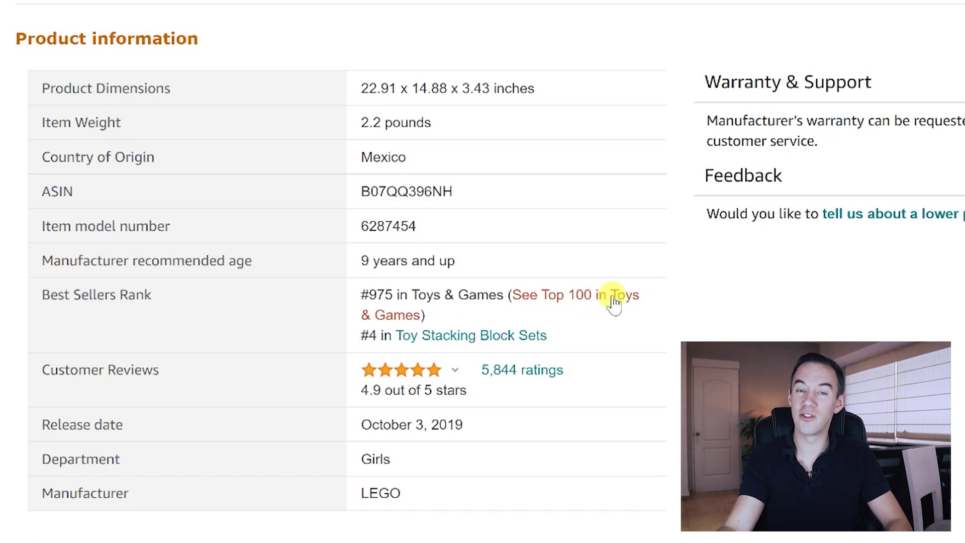
pyautogui.doubleClick(383, 294)
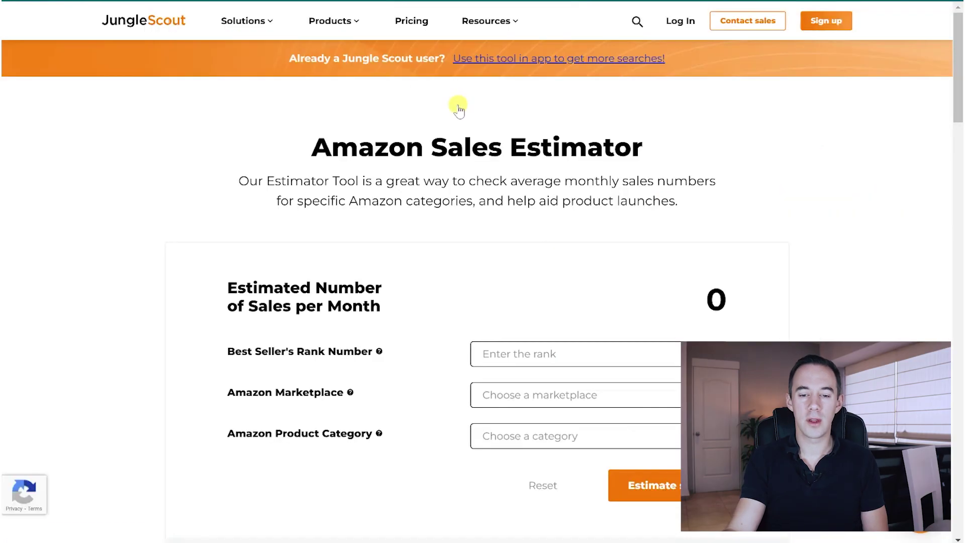
# Open Jungle Scout's free Sales Estimator and set the Amazon marketplace to United States of America
pyautogui.moveTo(329, 21)
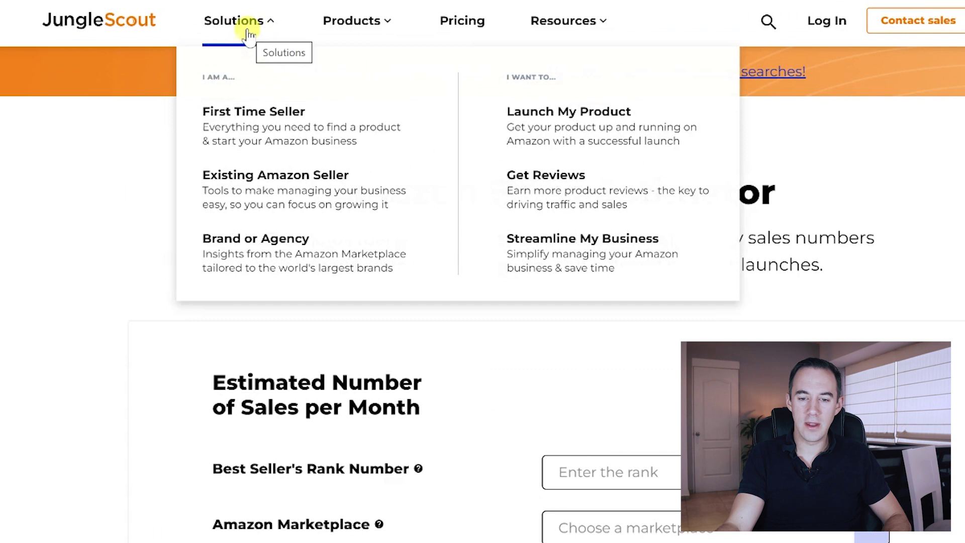
pyautogui.moveTo(556, 17)
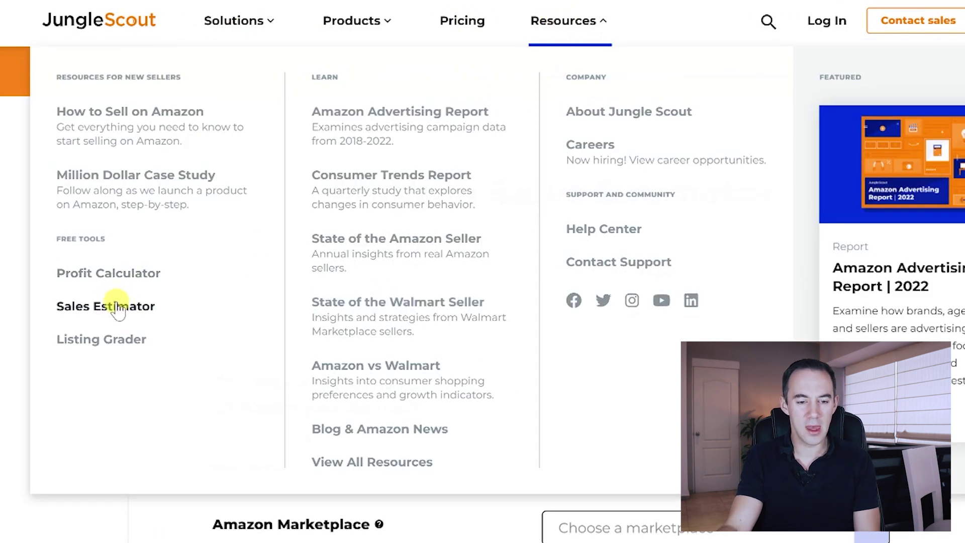
pyautogui.click(128, 329)
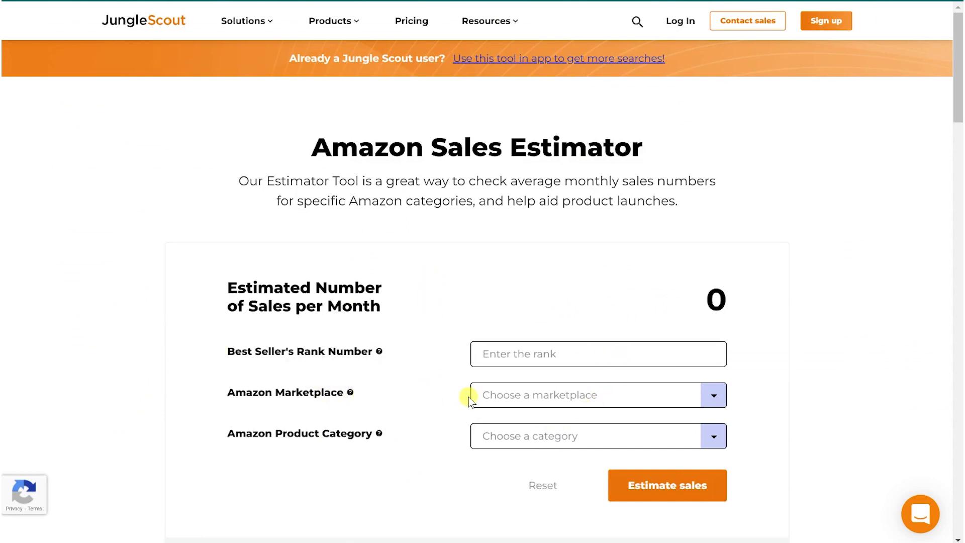
pyautogui.click(491, 394)
pyautogui.click(563, 425)
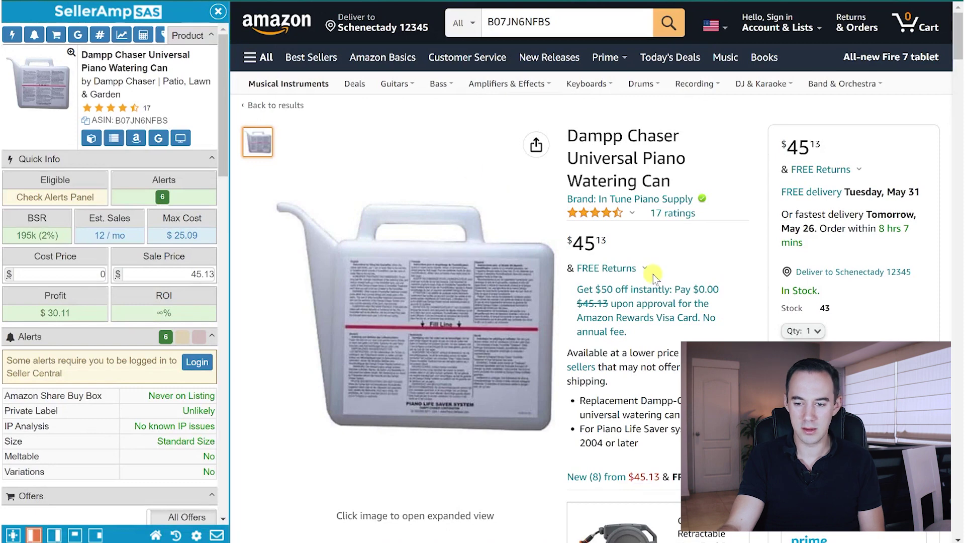
# Switch to the Amazon listing of the Dampp Chaser watering can and look up its product information for the sales rank
pyautogui.scroll(-10, 654, 277)
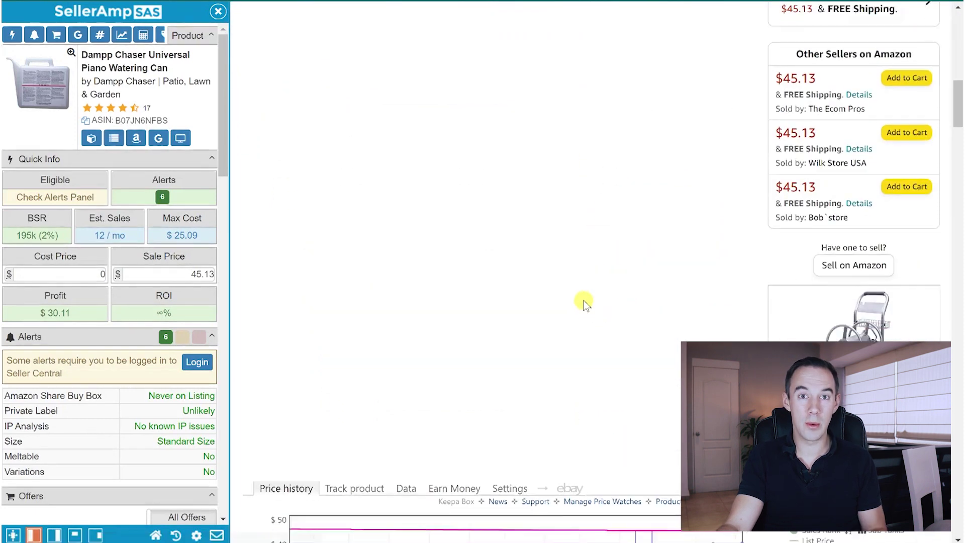
pyautogui.scroll(-15, 583, 300)
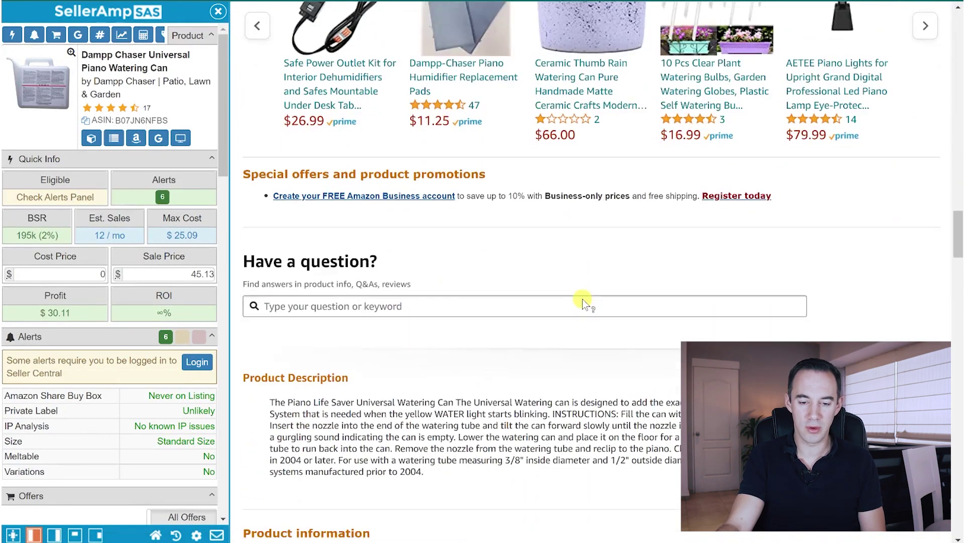
pyautogui.scroll(-15, 583, 302)
pyautogui.scroll(3, 583, 306)
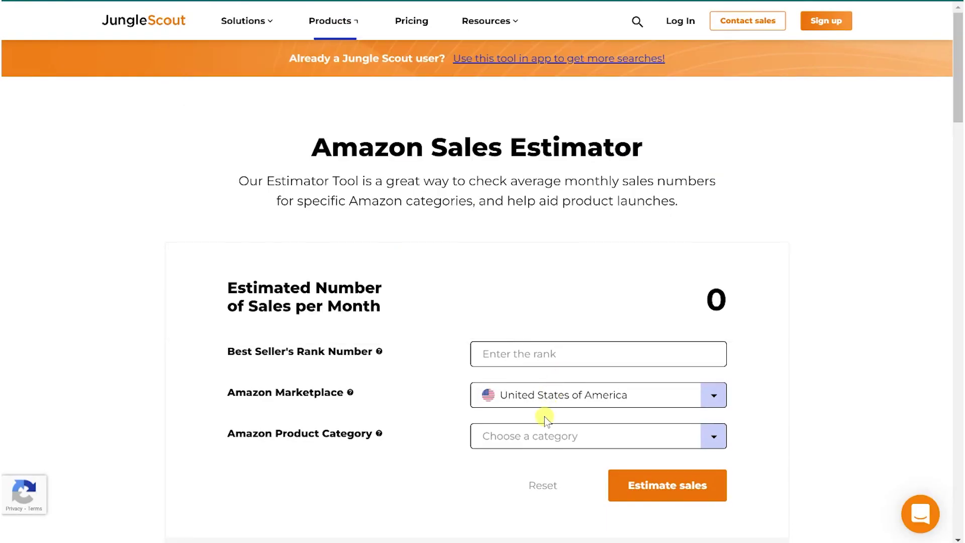
# Back in Jungle Scout's Sales Estimator, set the Amazon product category to Patio, Lawn & Garden
pyautogui.click(544, 420)
pyautogui.scroll(-1, 771, 312)
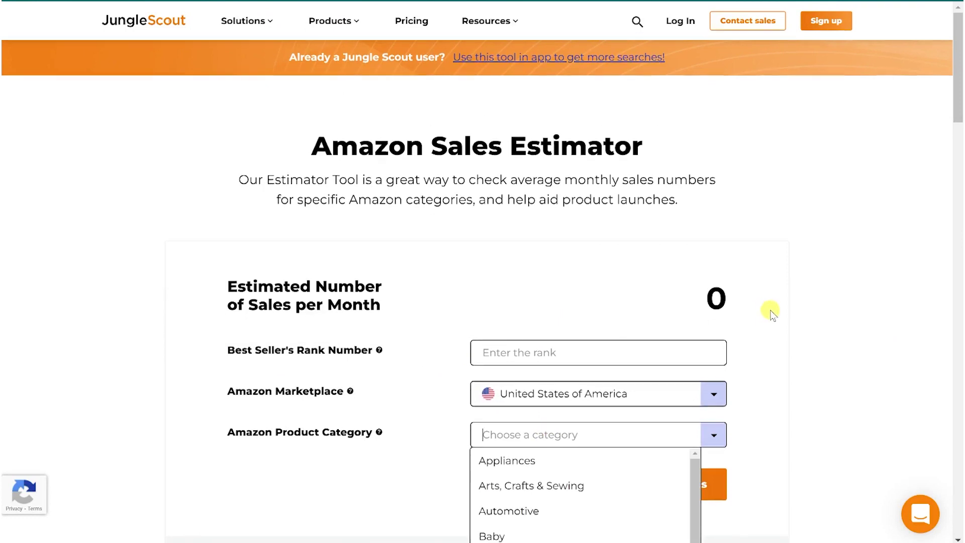
pyautogui.scroll(-3, 771, 313)
pyautogui.scroll(-5, 646, 383)
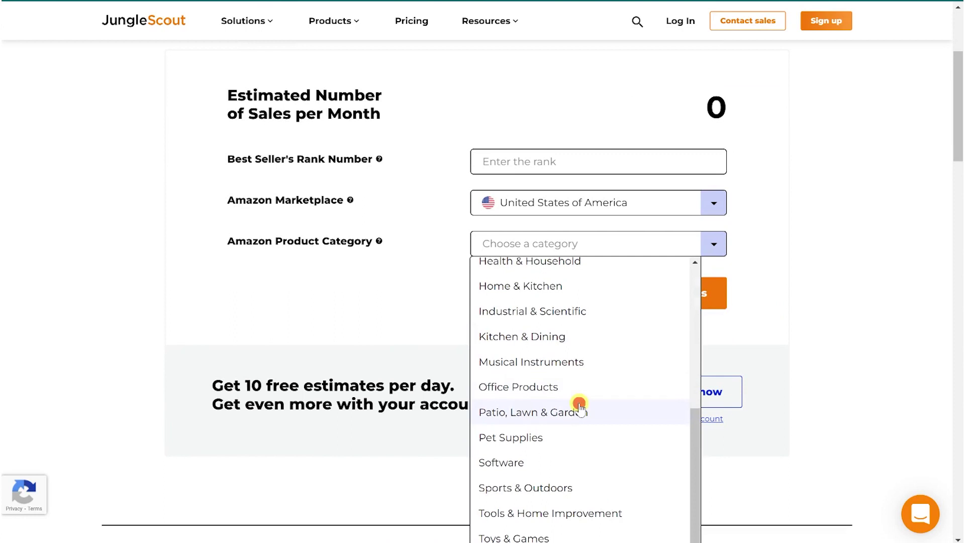
pyautogui.click(579, 406)
pyautogui.scroll(1, 764, 274)
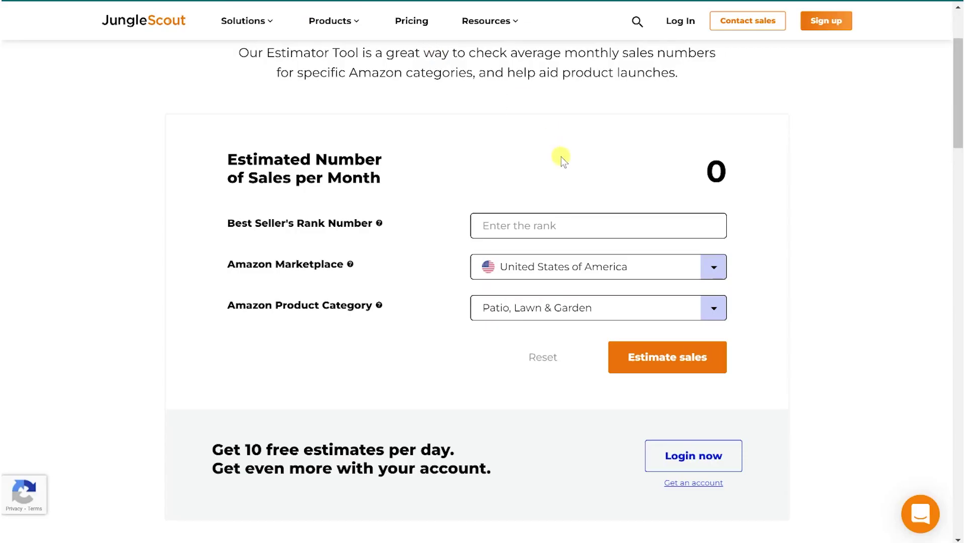
# Enter 244908 as the Best Seller's Rank number and estimate the monthly sales
pyautogui.click(560, 211)
pyautogui.write('244908')
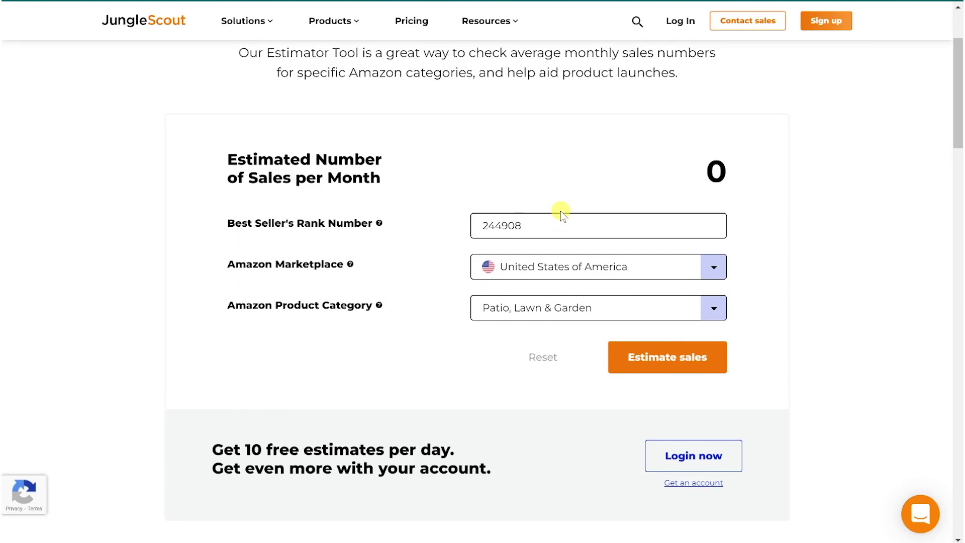
pyautogui.scroll(1, 778, 279)
pyautogui.scroll(3, 778, 275)
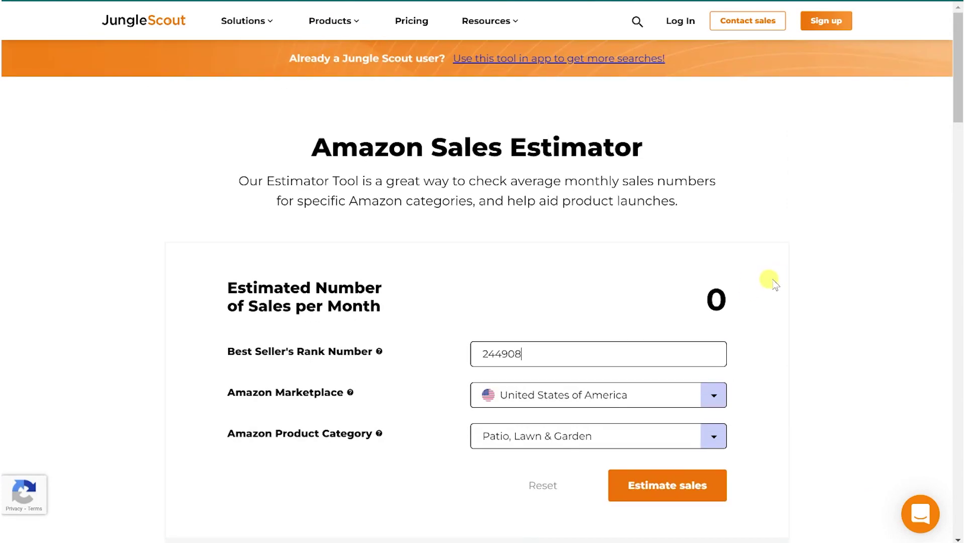
pyautogui.click(654, 485)
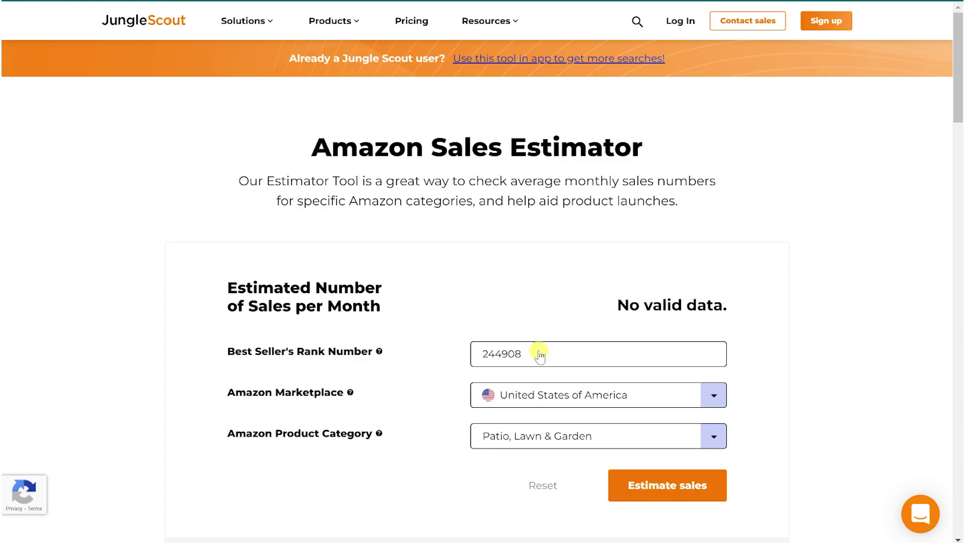
# Switch to the LEGO Millennium Falcon listing on Amazon and review its offer details and Best Sellers Rank in Toys & Games
pyautogui.moveTo(333, 20)
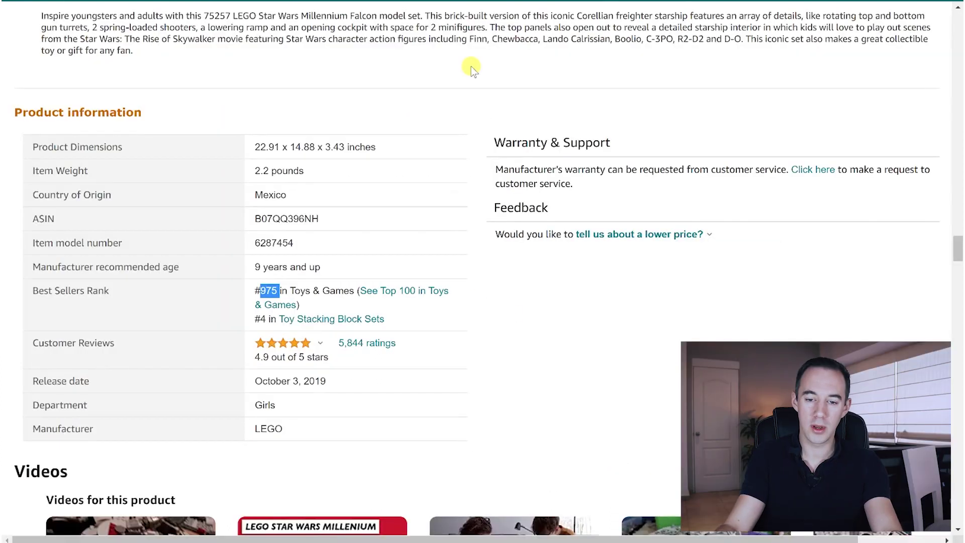
pyautogui.scroll(15, 577, 273)
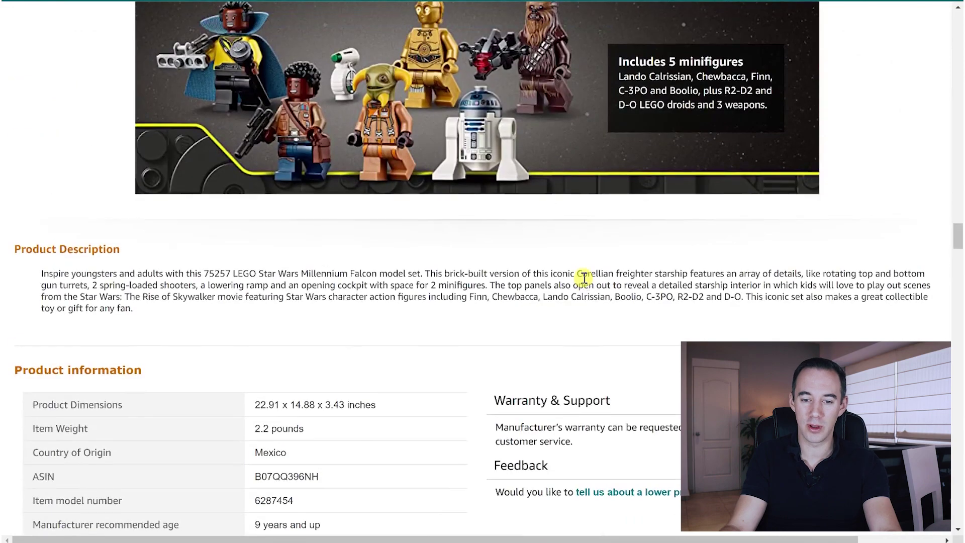
pyautogui.scroll(20, 583, 274)
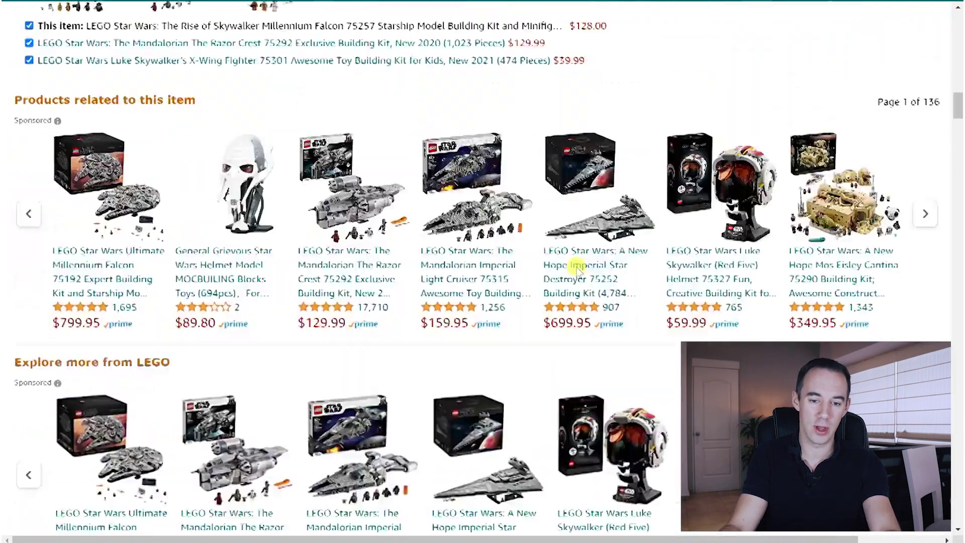
pyautogui.scroll(15, 577, 270)
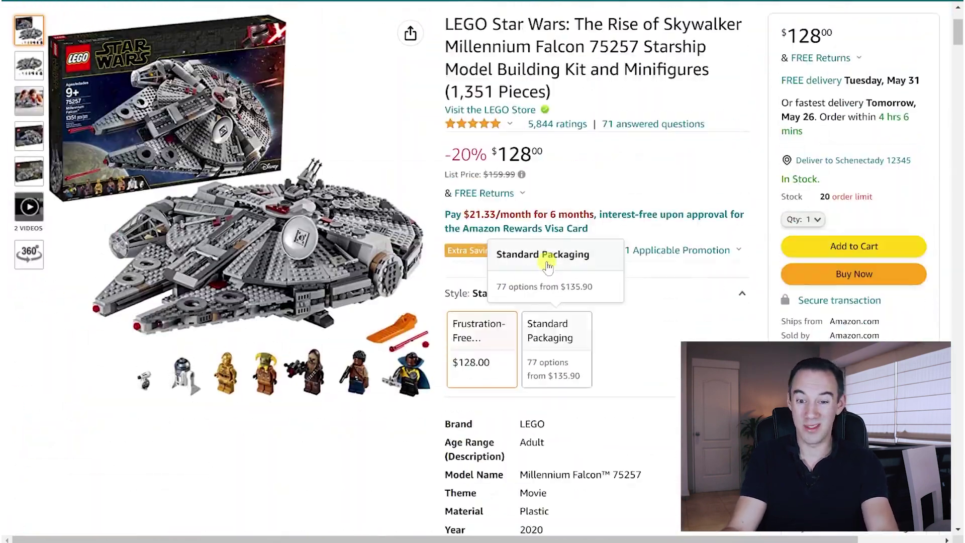
pyautogui.scroll(-15, 628, 274)
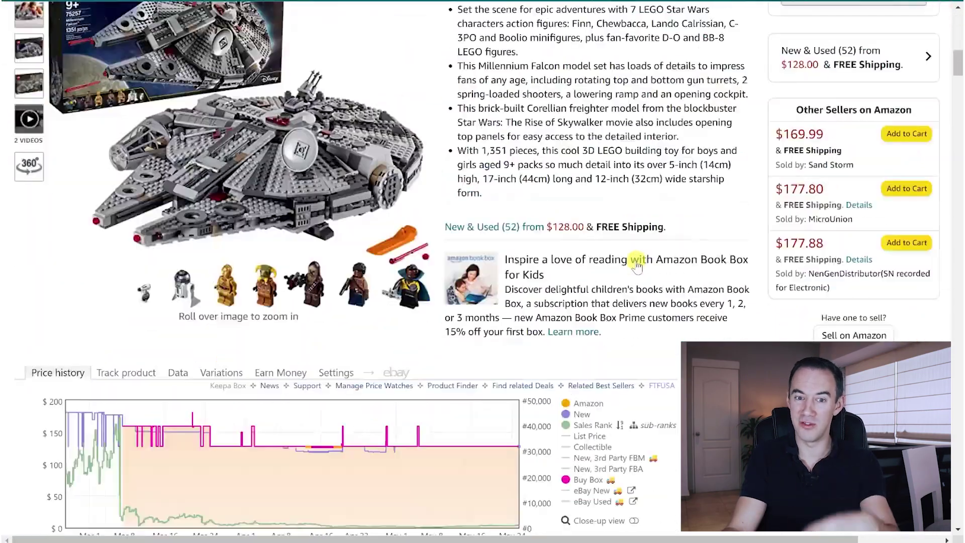
pyautogui.scroll(-18, 636, 266)
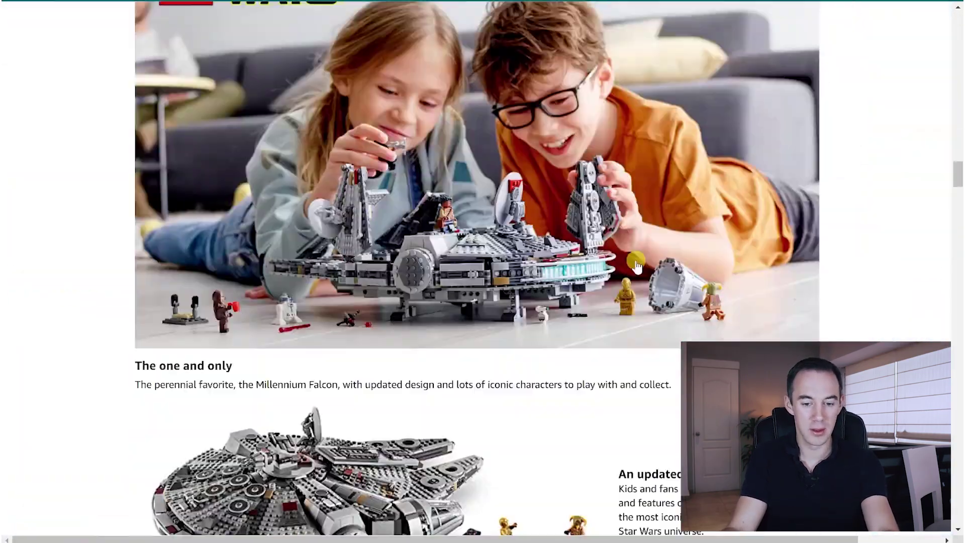
pyautogui.scroll(-20, 637, 265)
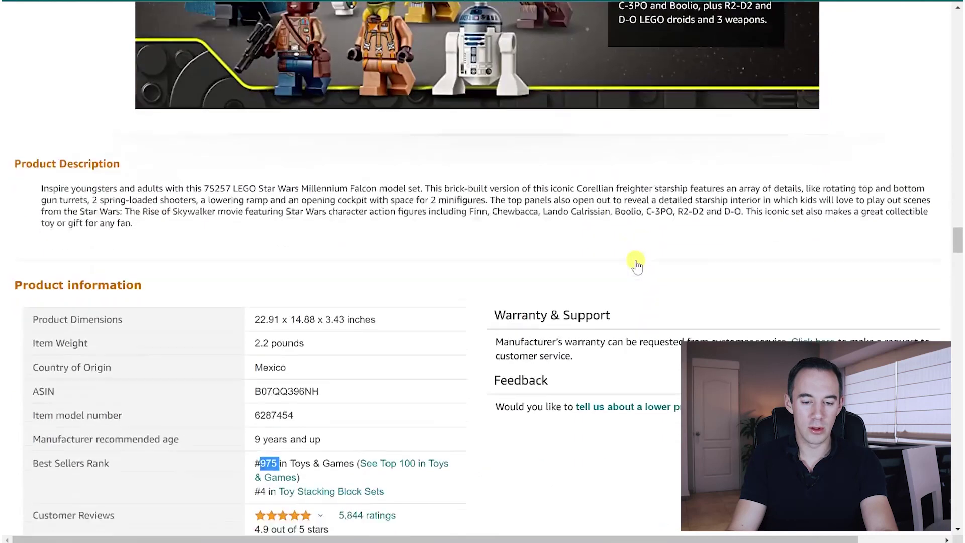
pyautogui.scroll(1, 637, 266)
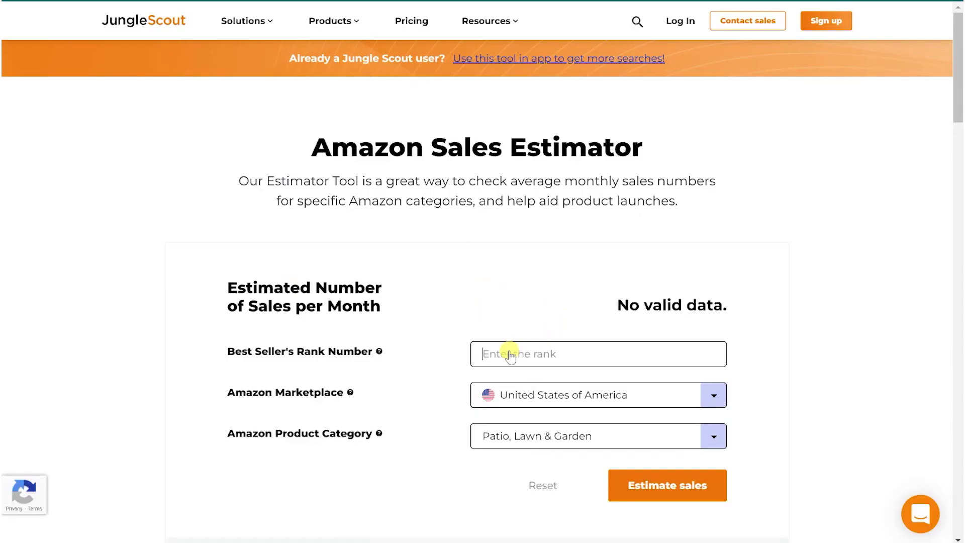
# In Jungle Scout's Sales Estimator, estimate the monthly sales for Best Seller's Rank 975 in the Toys & Games category
pyautogui.click(538, 449)
pyautogui.scroll(-4, 764, 394)
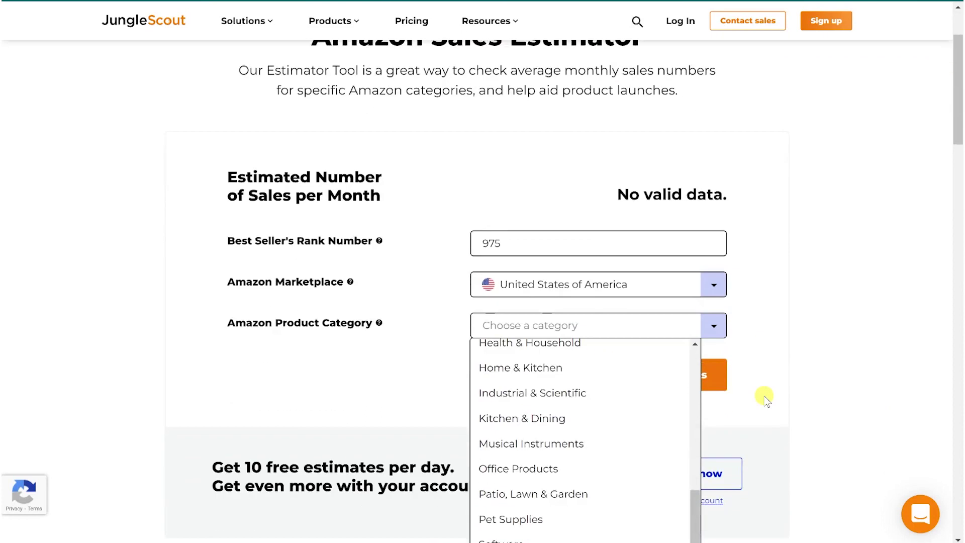
pyautogui.scroll(-1, 605, 424)
pyautogui.click(591, 471)
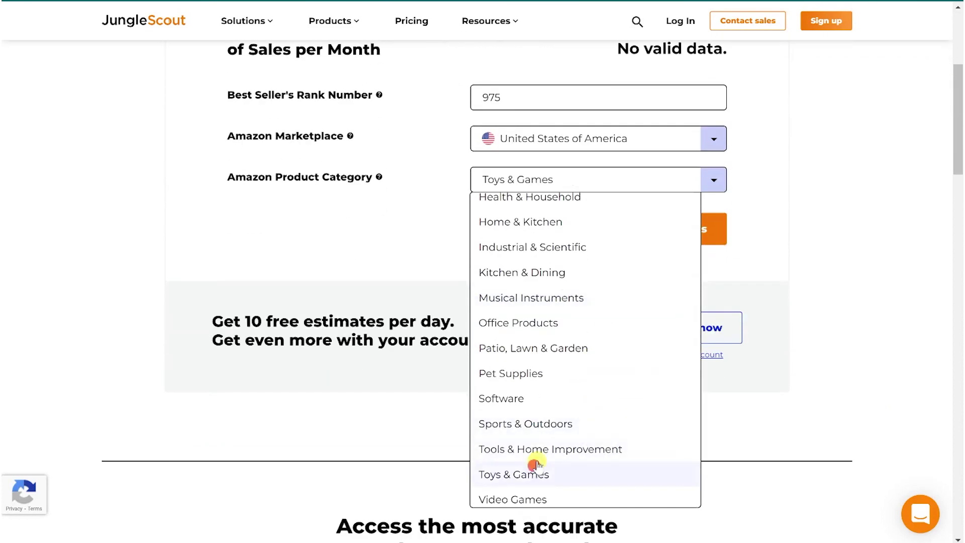
pyautogui.scroll(5, 730, 356)
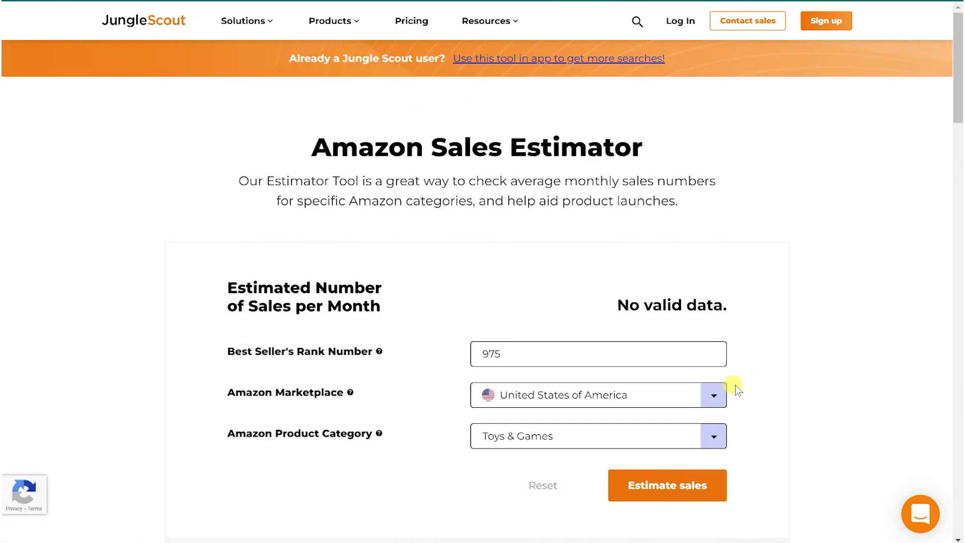
pyautogui.click(692, 481)
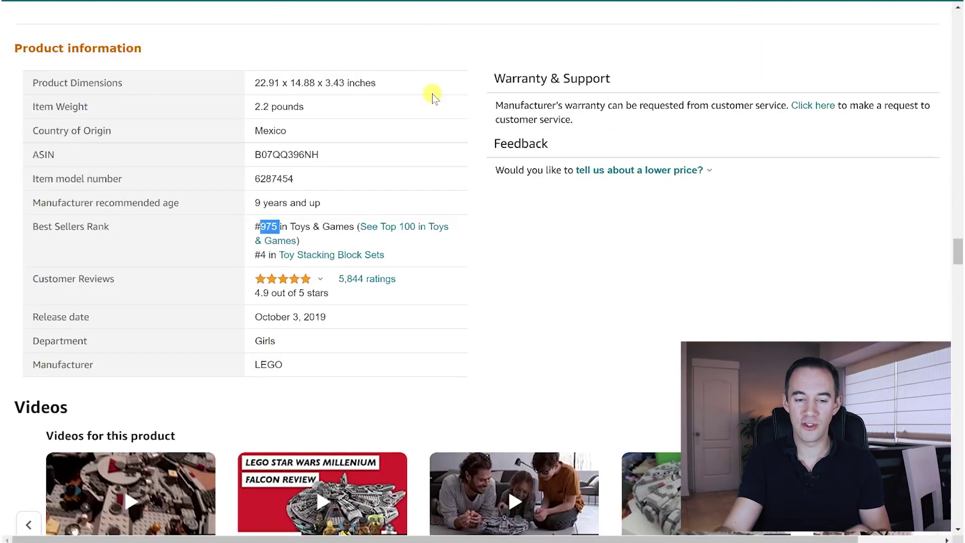
# Return to the LEGO Millennium Falcon listing on Amazon and check its estimated monthly sales in SellerAmp SAS
pyautogui.scroll(15, 426, 112)
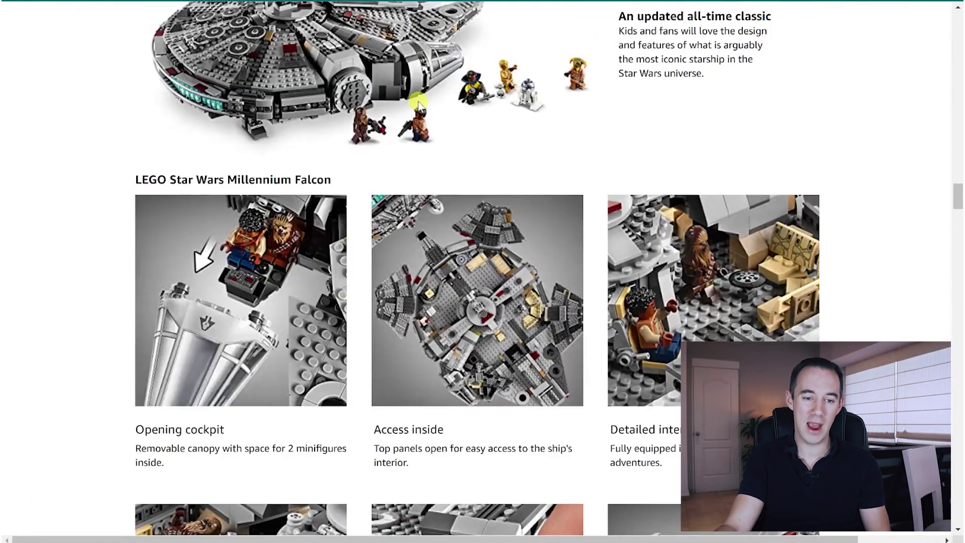
pyautogui.scroll(20, 420, 105)
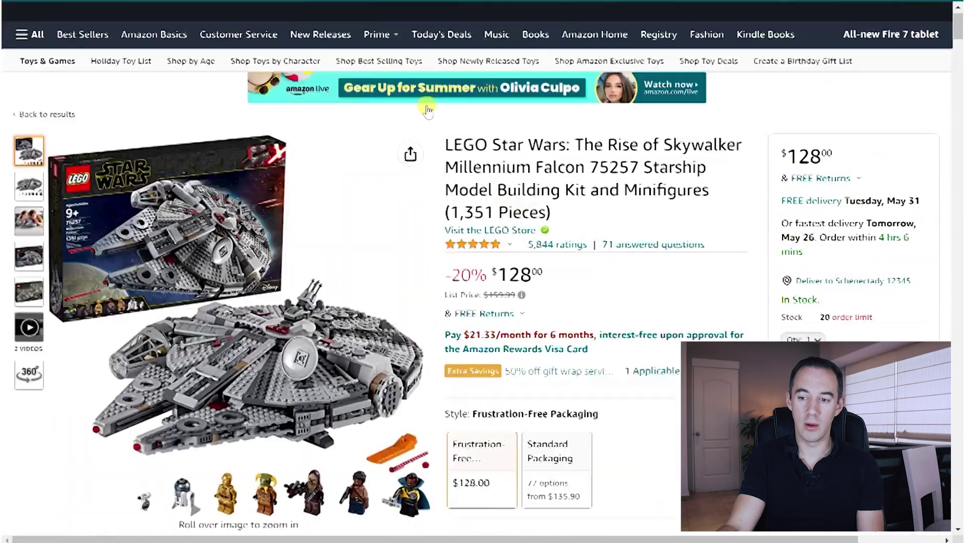
pyautogui.scroll(1, 427, 110)
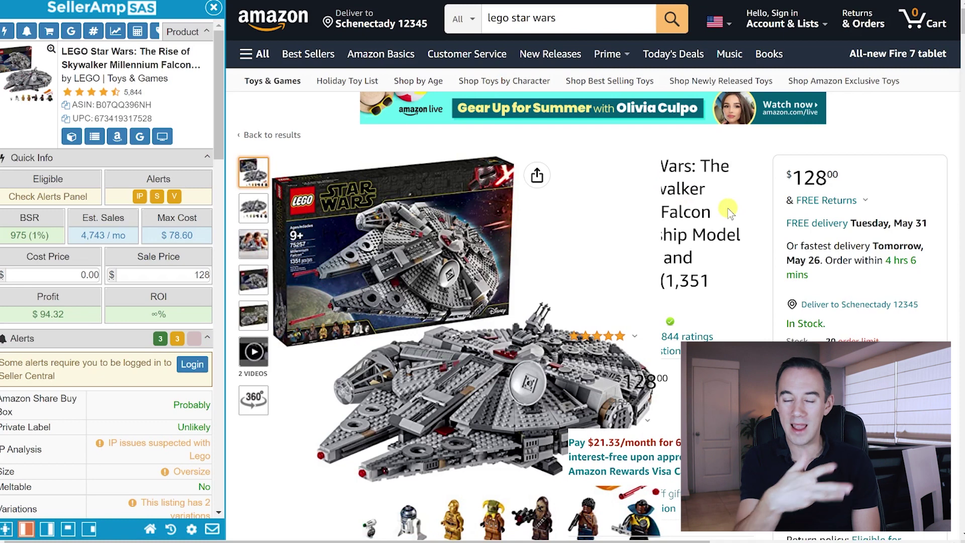
# Examine the listing's Keepa price history chart and the Toys & Games sales rank drops per month
pyautogui.scroll(-5, 699, 217)
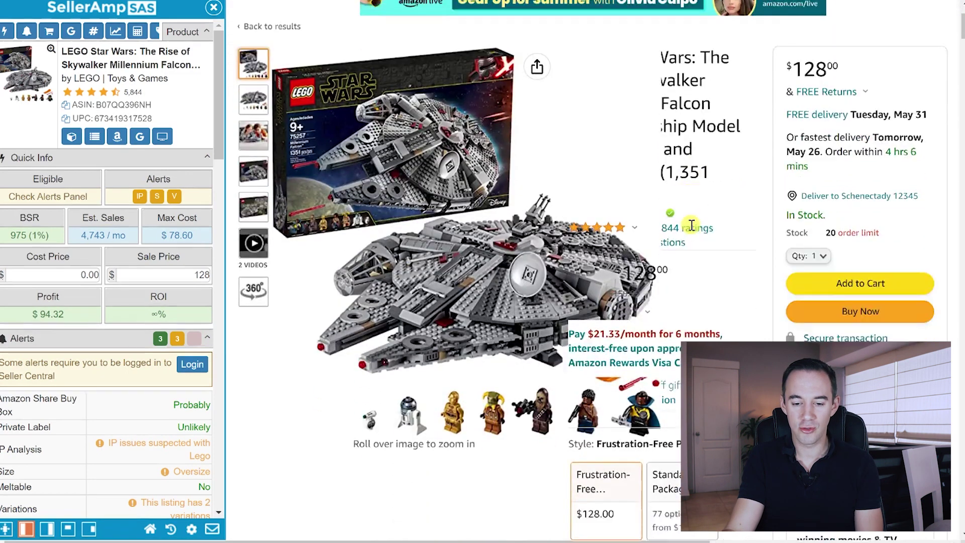
pyautogui.scroll(-15, 691, 225)
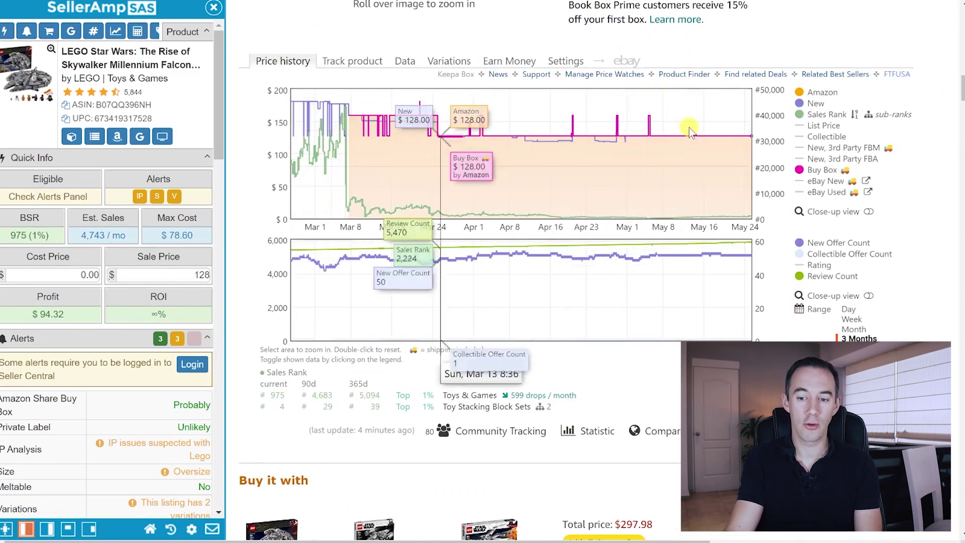
pyautogui.moveTo(859, 256)
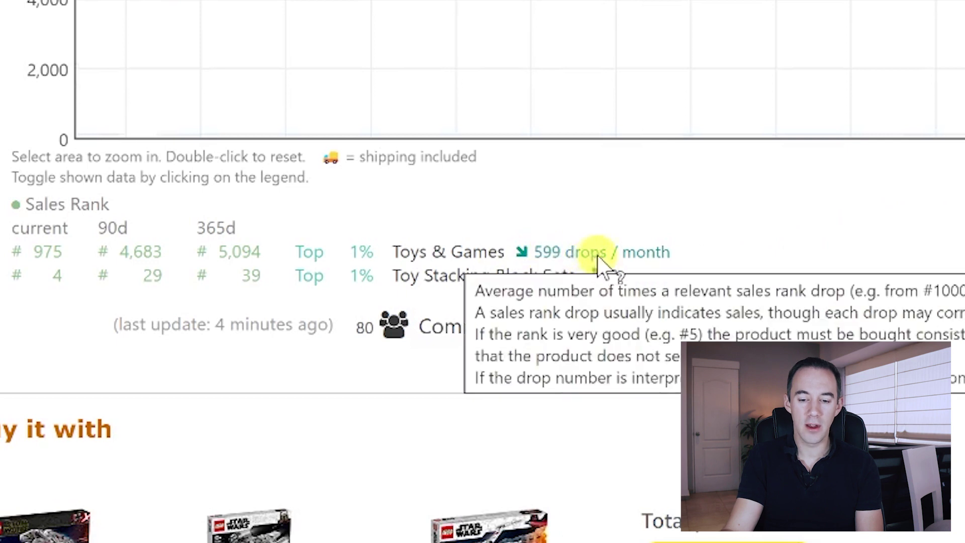
# Compare the LEGO listing's Sales Rank curve in the Keepa chart with its monthly drops figure for Toys & Games
pyautogui.moveTo(667, 253)
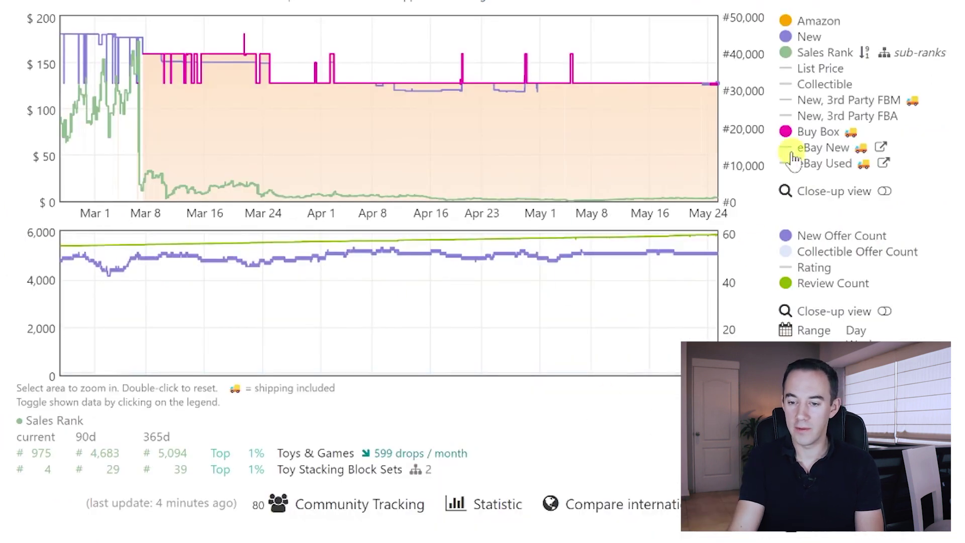
pyautogui.moveTo(816, 57)
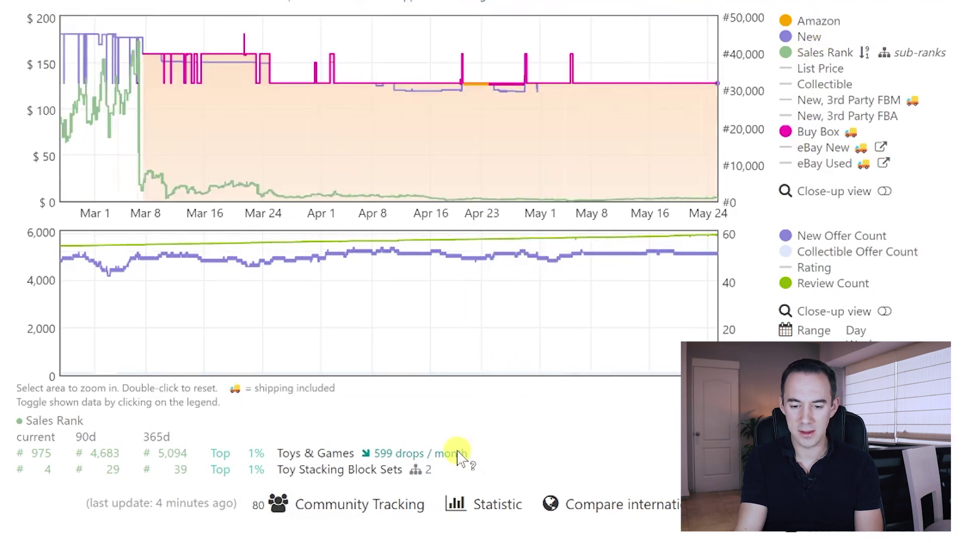
pyautogui.moveTo(454, 458)
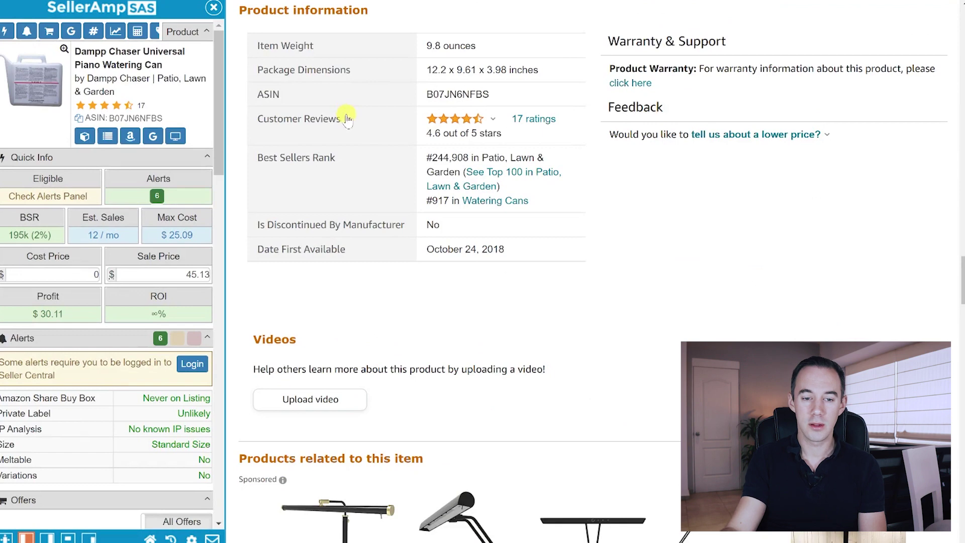
# On the Dampp Chaser Universal Piano Watering Can listing, examine the Keepa price history chart and the Patio, Lawn & Garden rank drops per month
pyautogui.scroll(-10, 383, 112)
pyautogui.scroll(15, 383, 112)
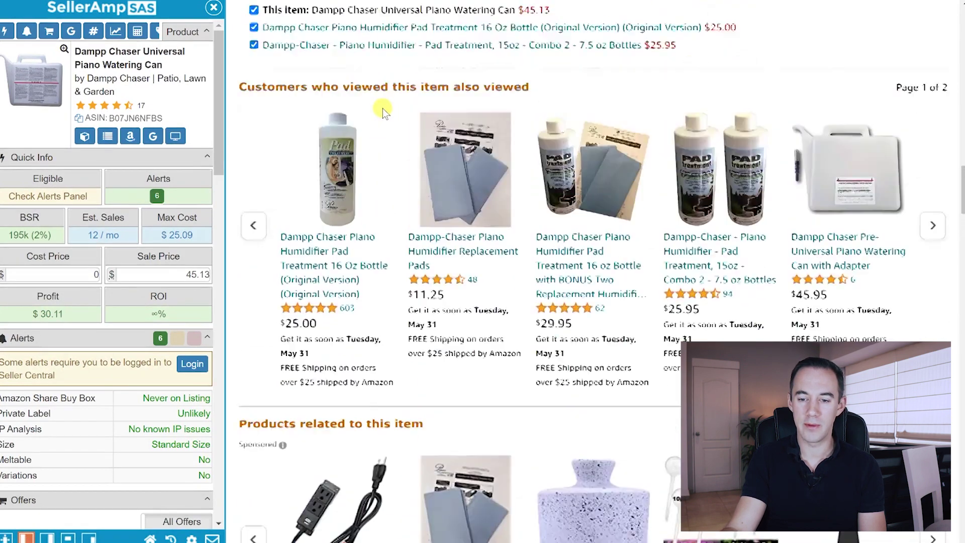
pyautogui.scroll(-5, 387, 108)
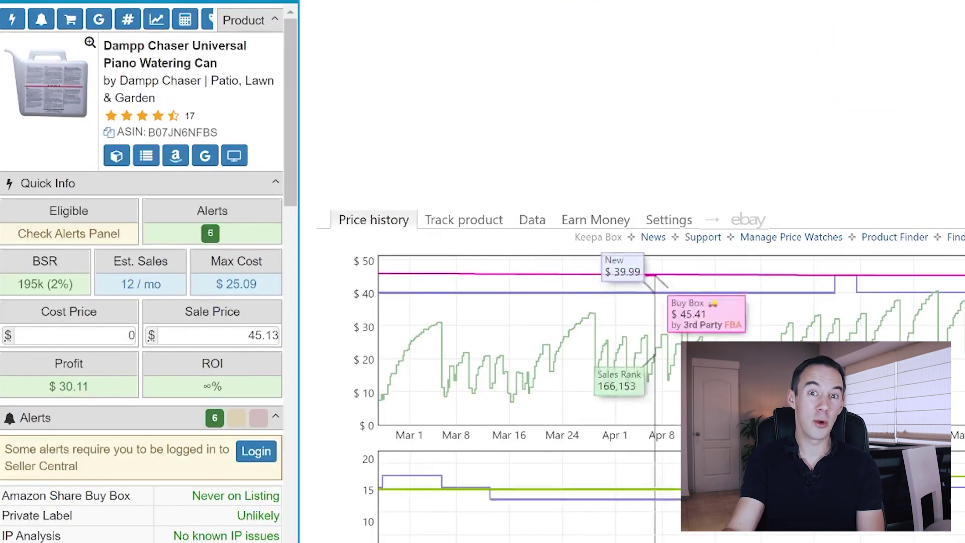
pyautogui.moveTo(662, 302)
pyautogui.scroll(-2, 662, 301)
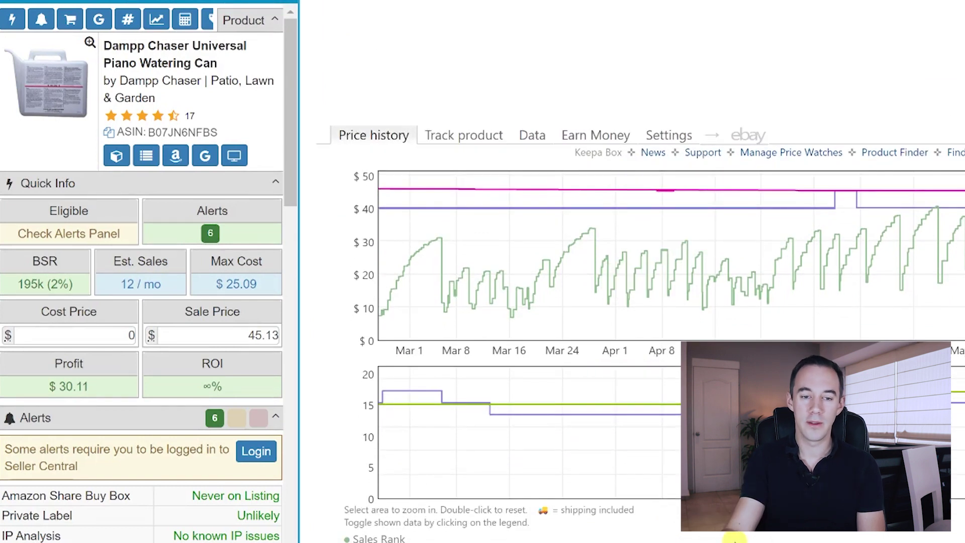
pyautogui.moveTo(789, 537)
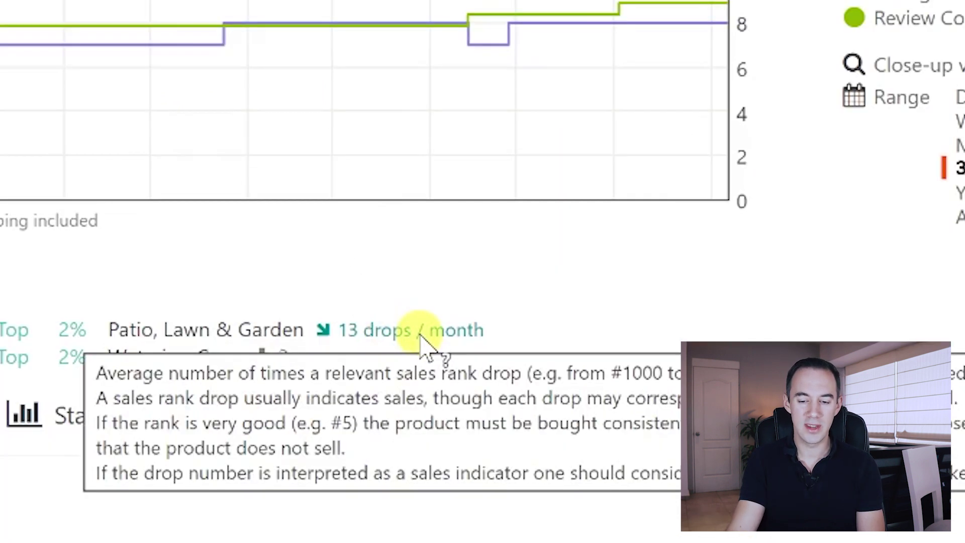